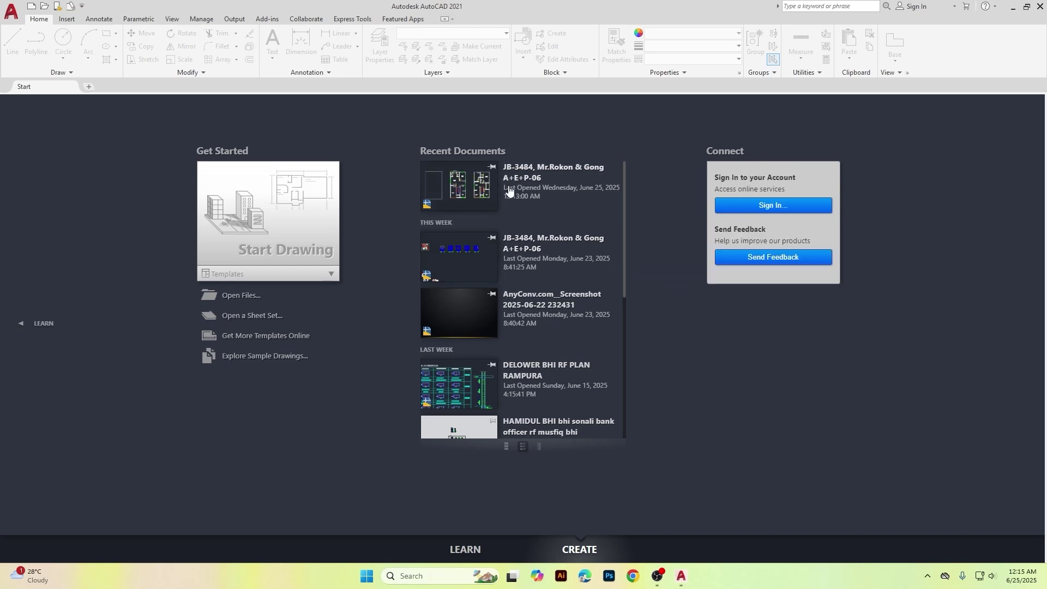
Step: Open the most recently used drawing from the recent documents
click(511, 191)
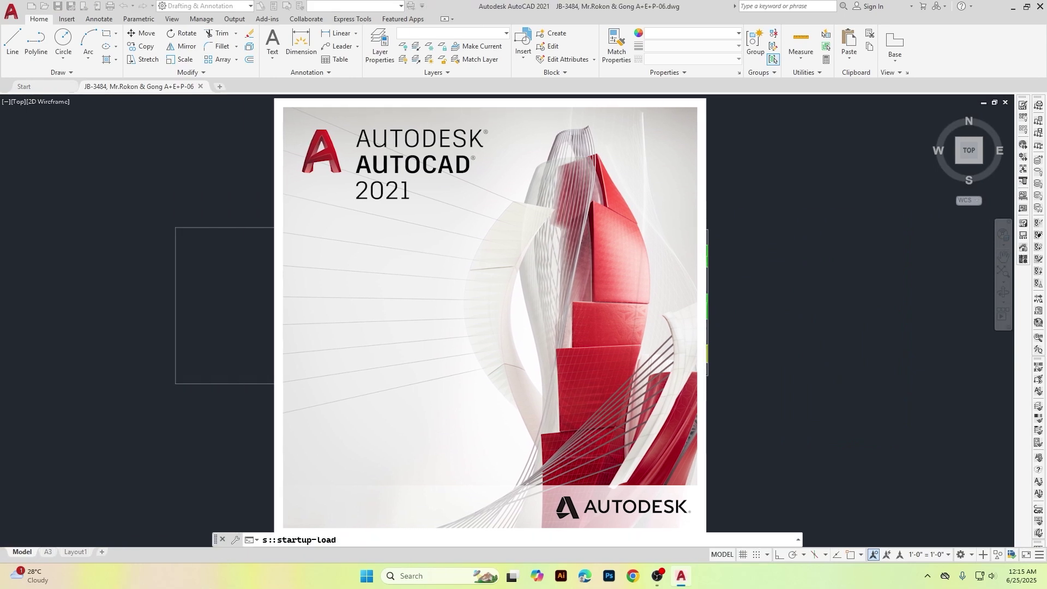
mouse_move(388, 336)
middle_down()
mouse_move(254, 336)
mouse_move(329, 306)
mouse_move(474, 322)
middle_up()
middle_drag(380, 321, 446, 259)
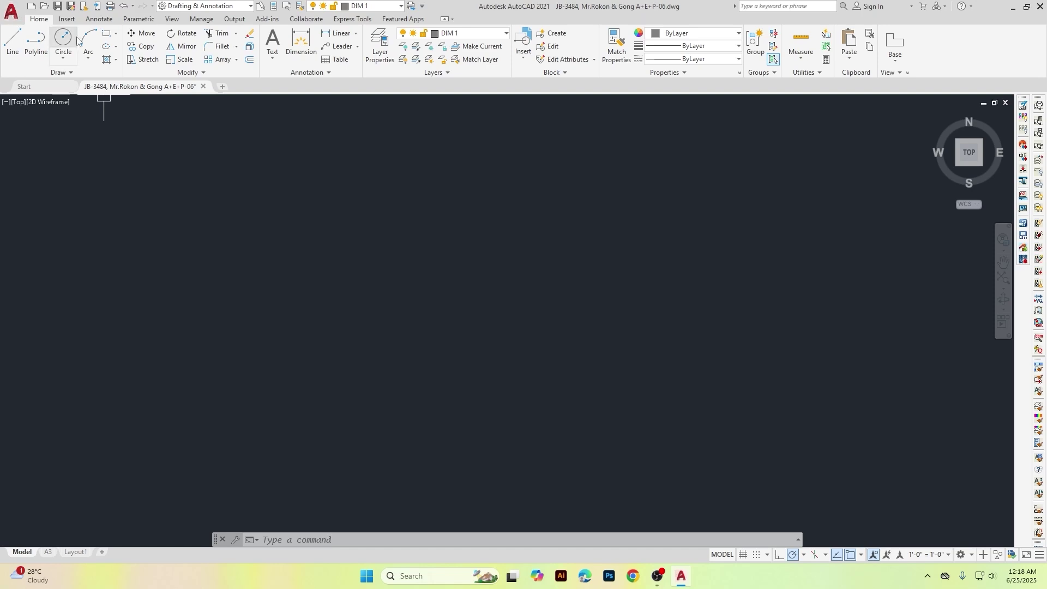
Step: Examine the application menu's options for creating and opening drawings, leaving it without choosing one
click(10, 14)
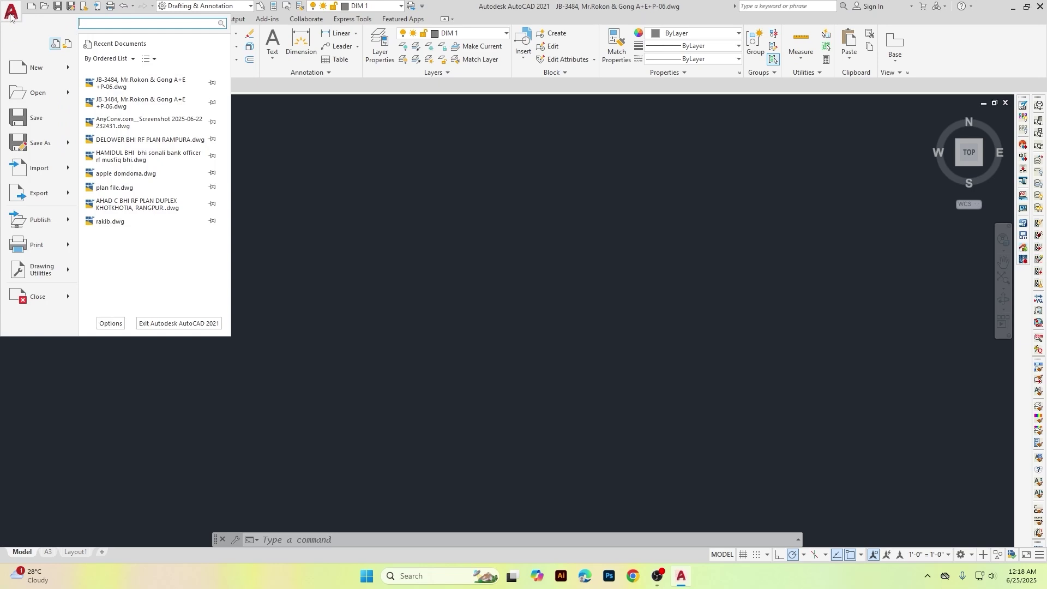
click(47, 69)
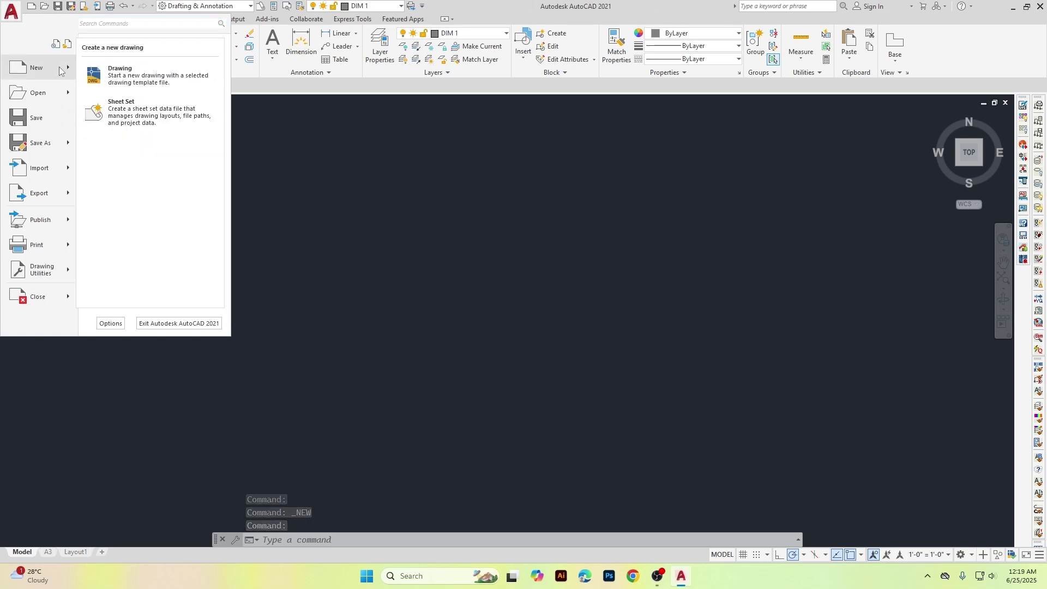
mouse_move(40, 96)
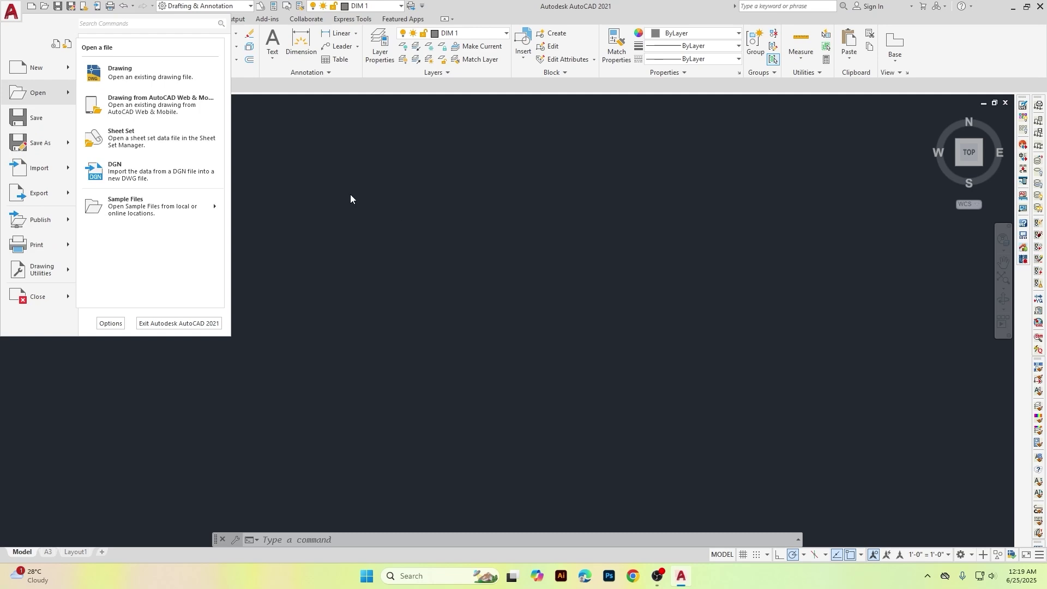
click(331, 181)
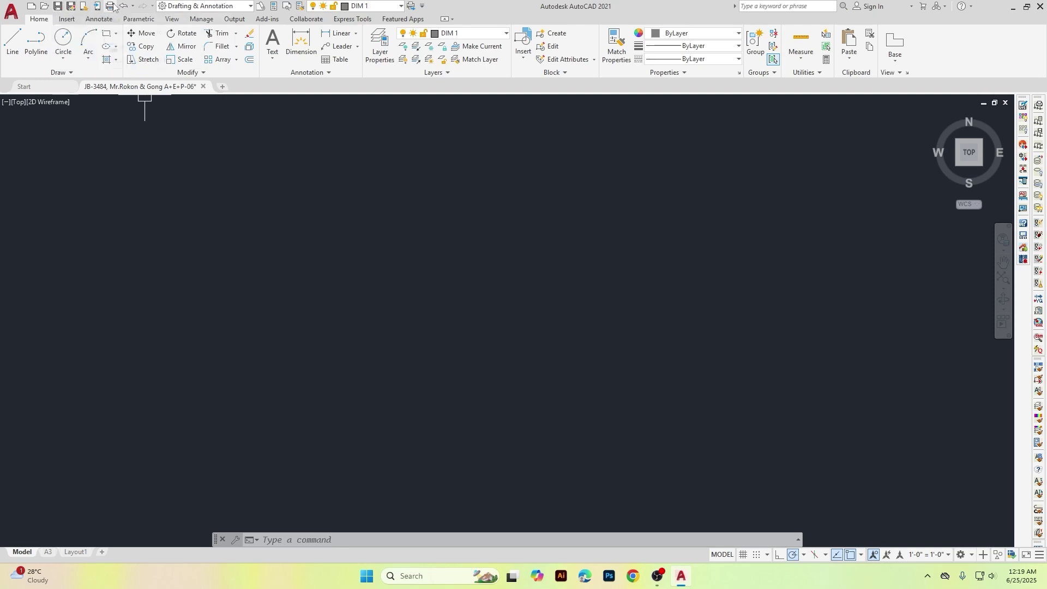
click(12, 12)
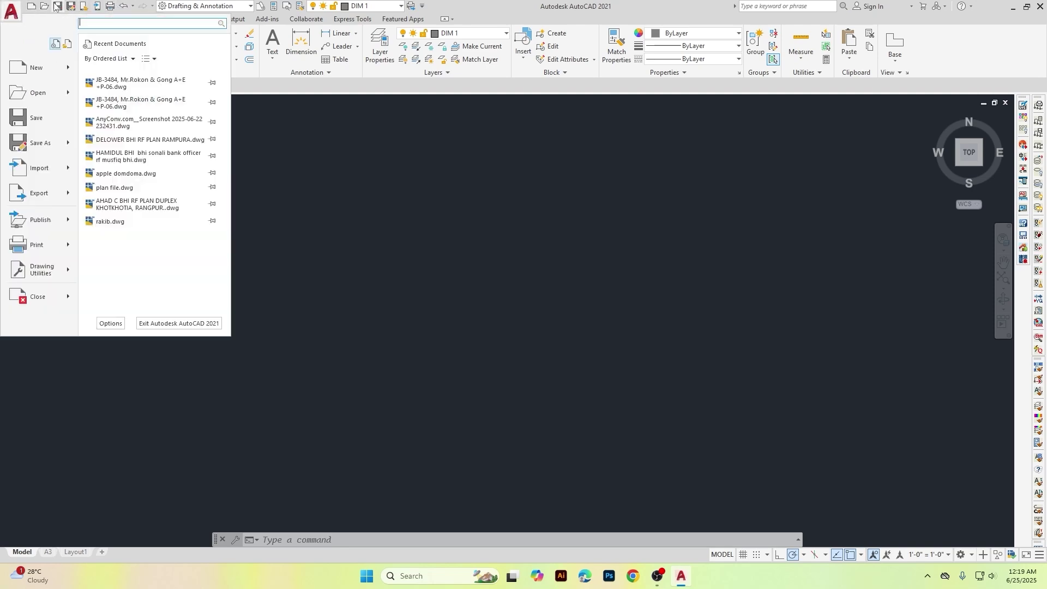
click(367, 180)
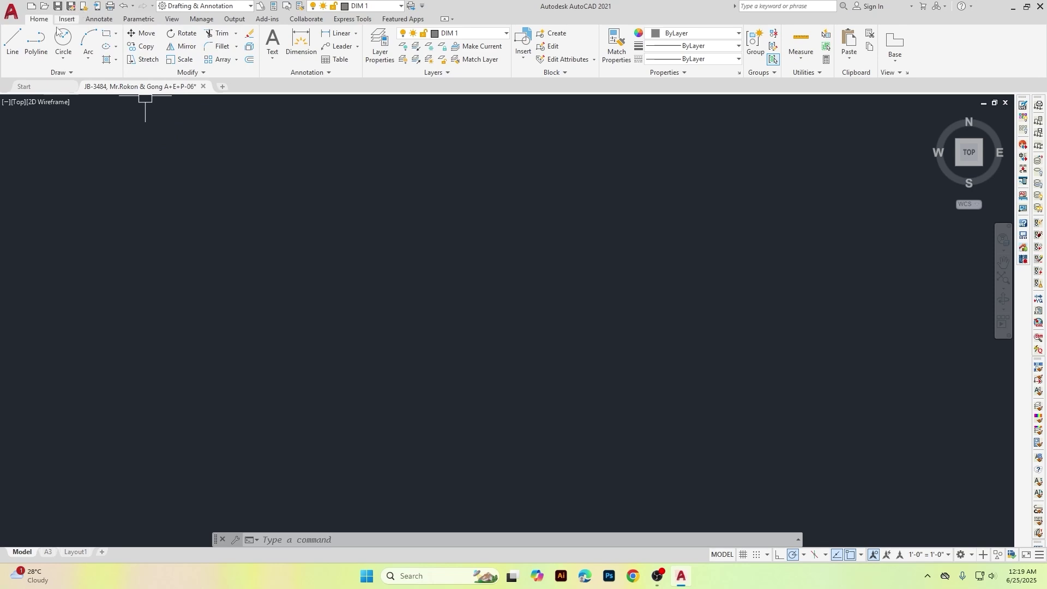
Step: Save the current drawing under its existing name
middle_drag(300, 219, 341, 232)
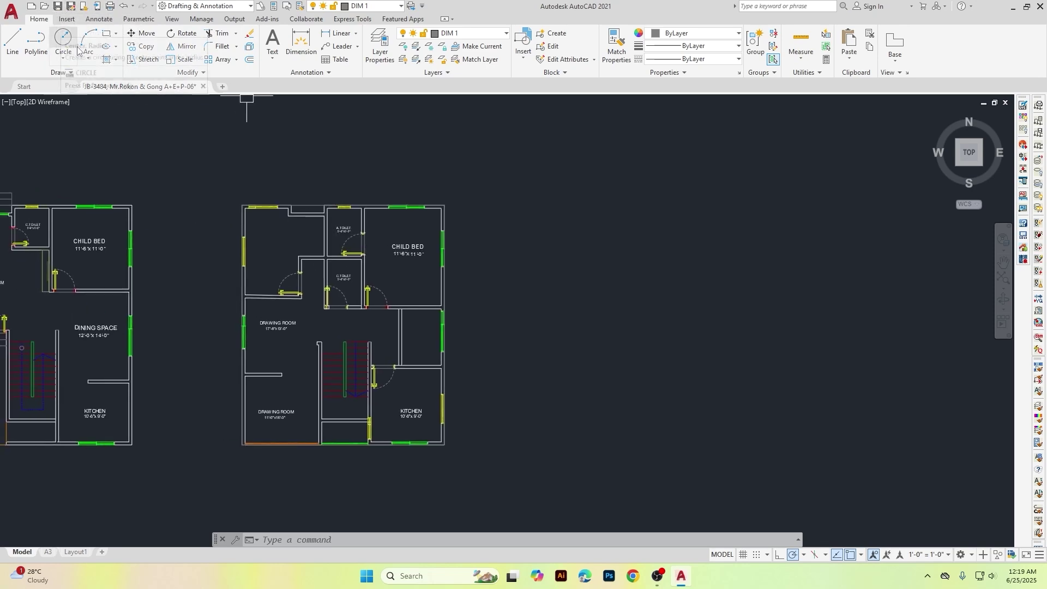
click(58, 7)
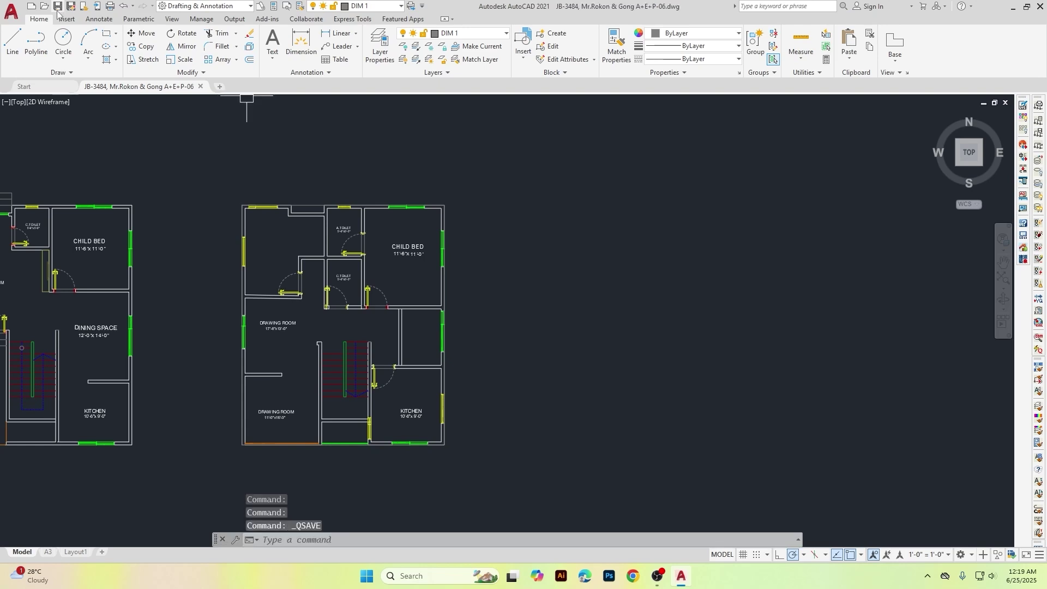
click(427, 167)
click(268, 118)
middle_drag(268, 118, 337, 139)
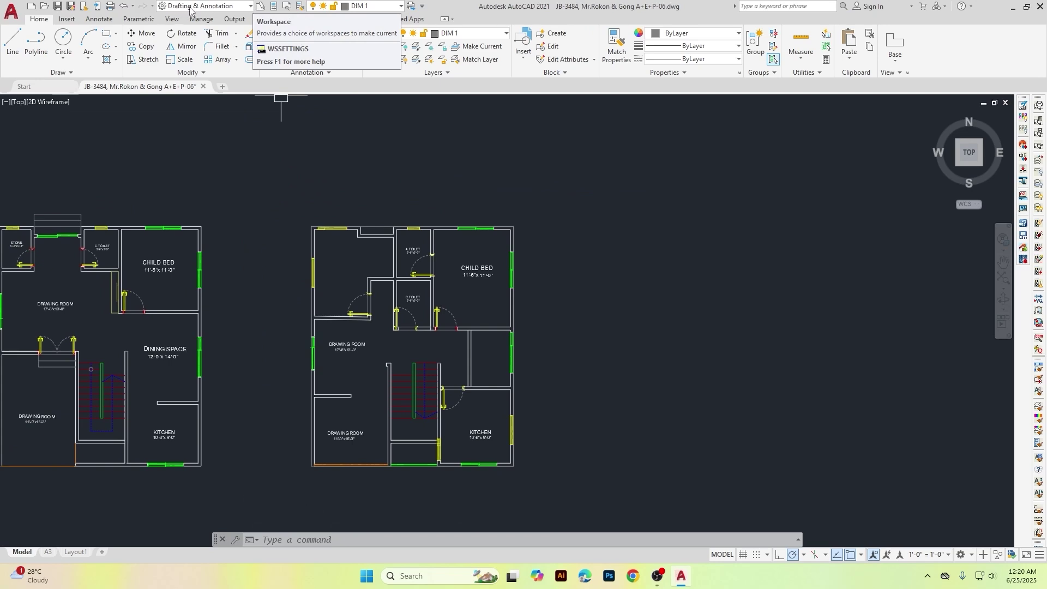
Step: Try the 3D Basics and 3D Modeling workspaces and return to the Drafting & Annotation workspace
click(249, 6)
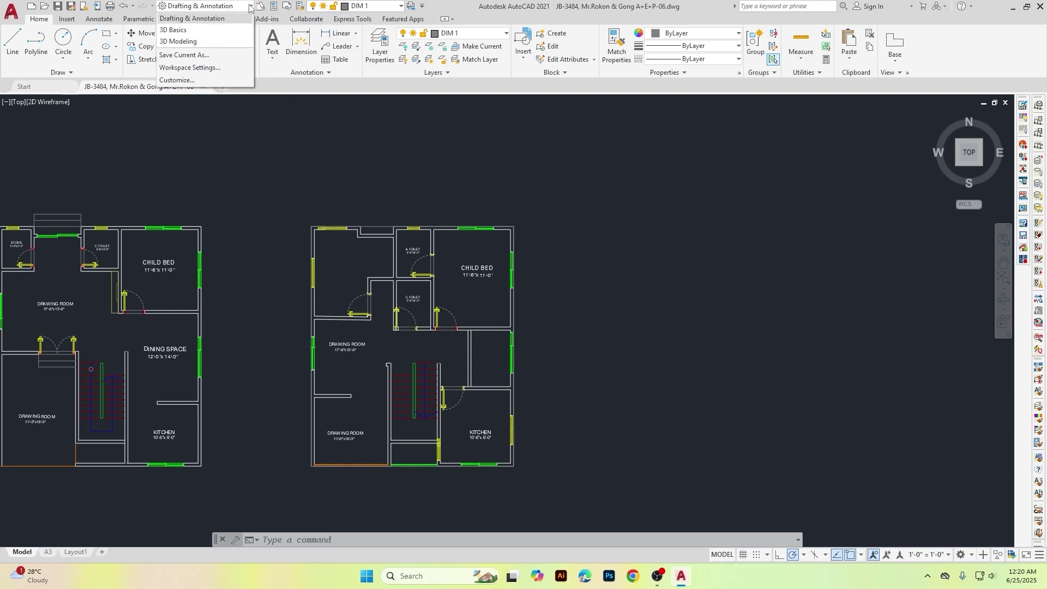
click(184, 32)
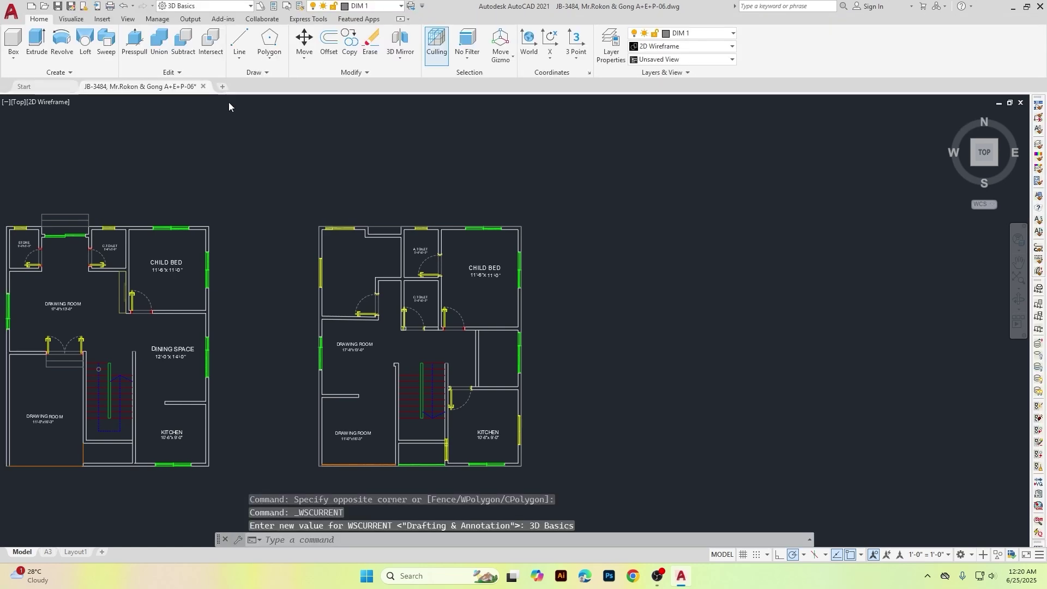
scroll(363, 224, down, 2)
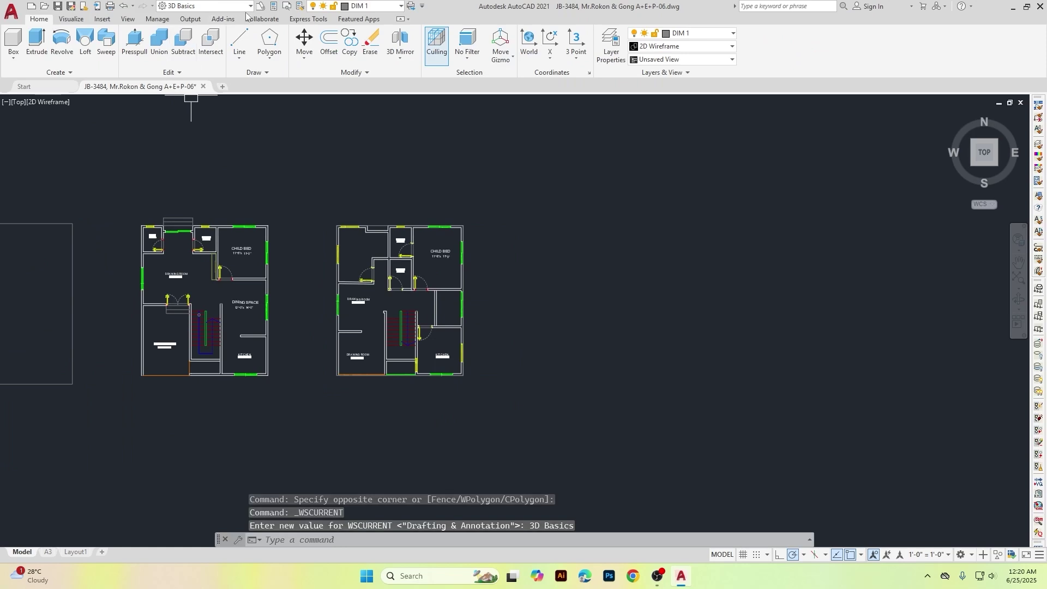
click(227, 7)
click(194, 42)
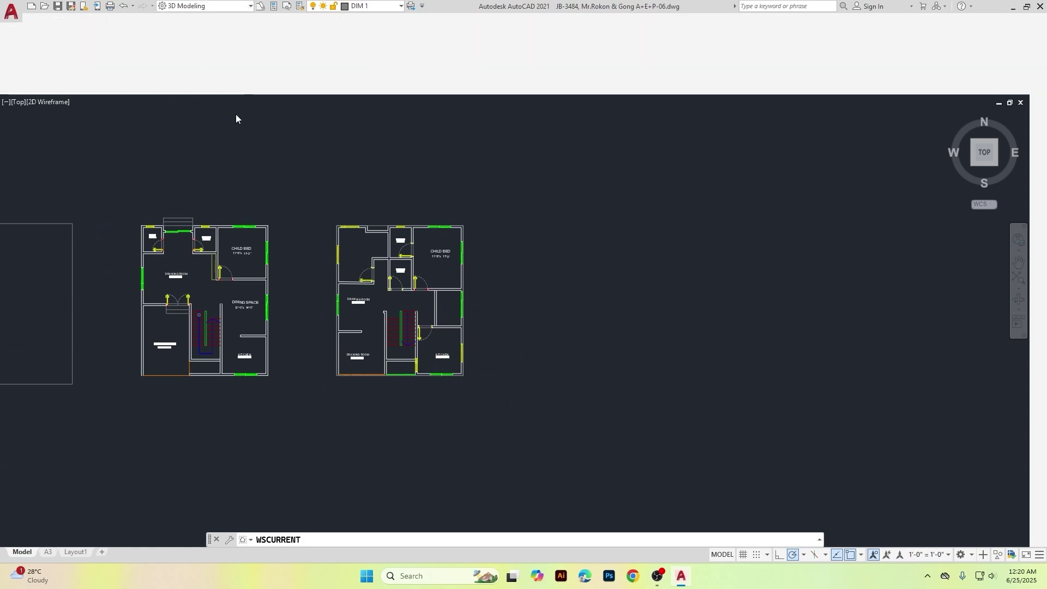
click(228, 7)
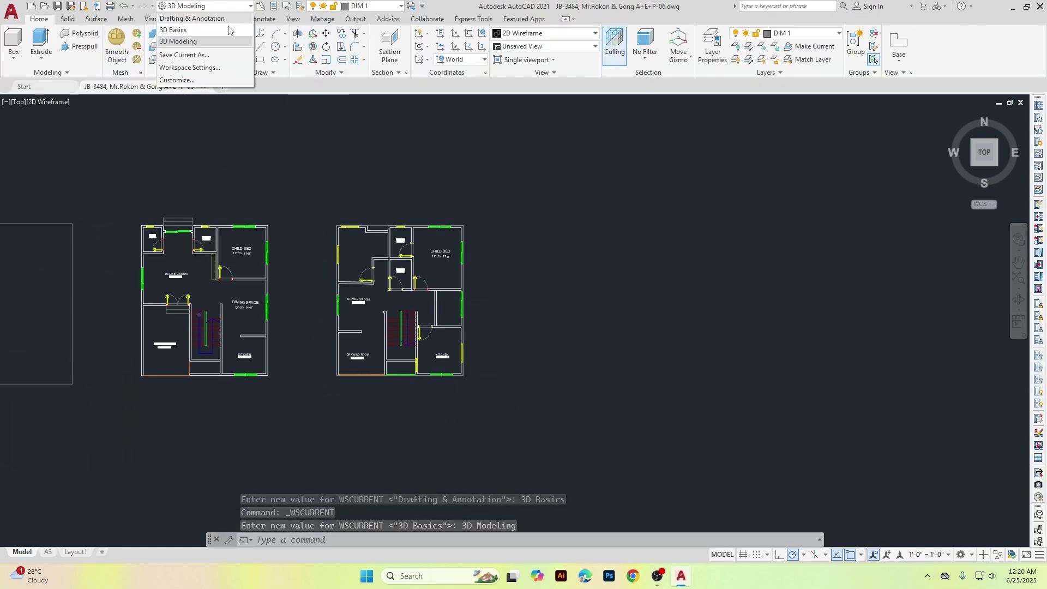
click(192, 19)
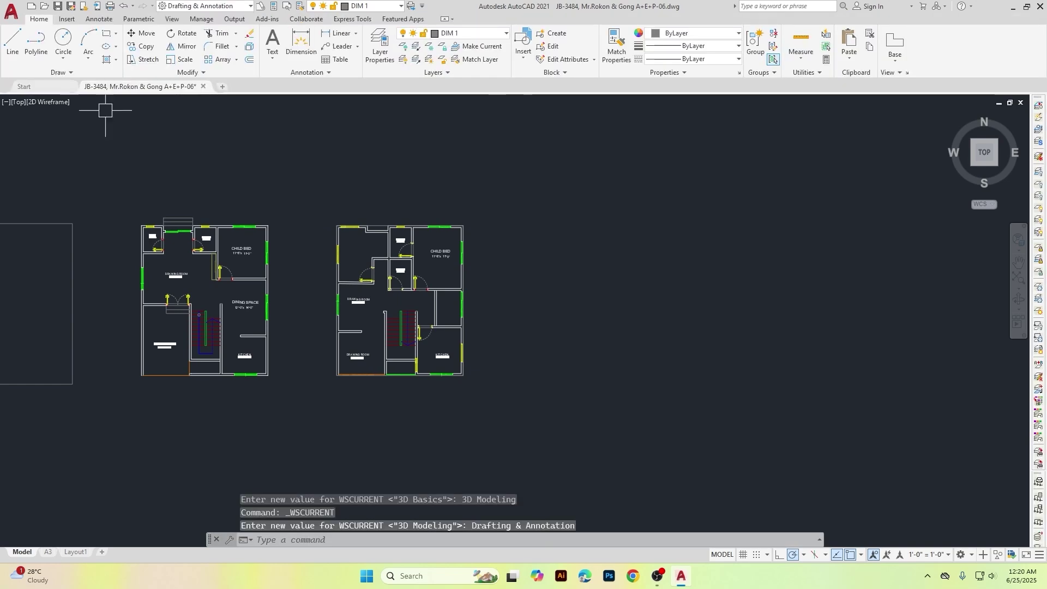
Step: Examine the Insert, Annotate, Parametric and View ribbon tools and return to the Home tools
click(66, 20)
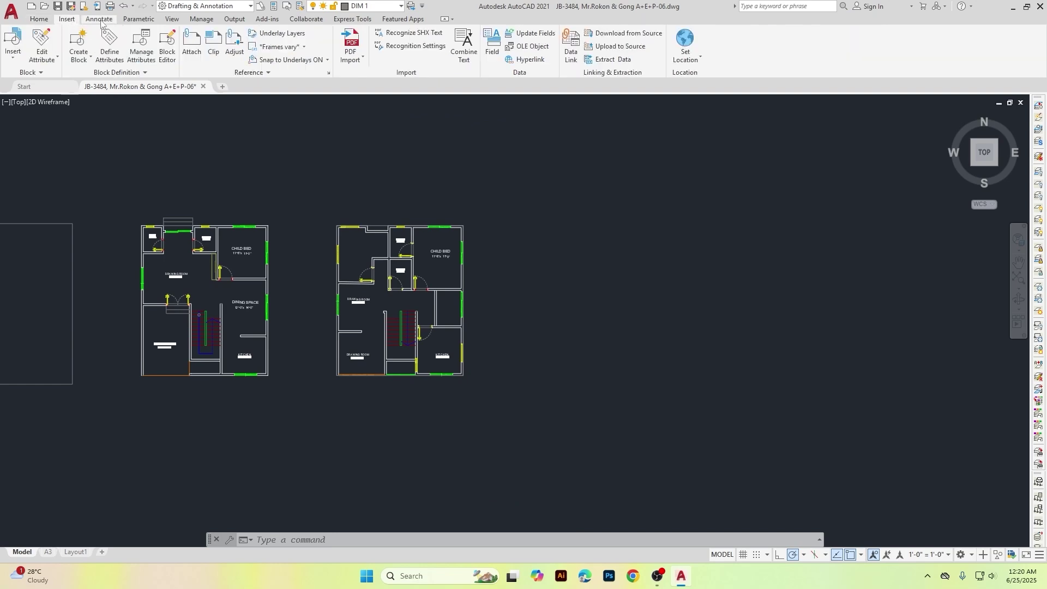
click(104, 21)
click(141, 21)
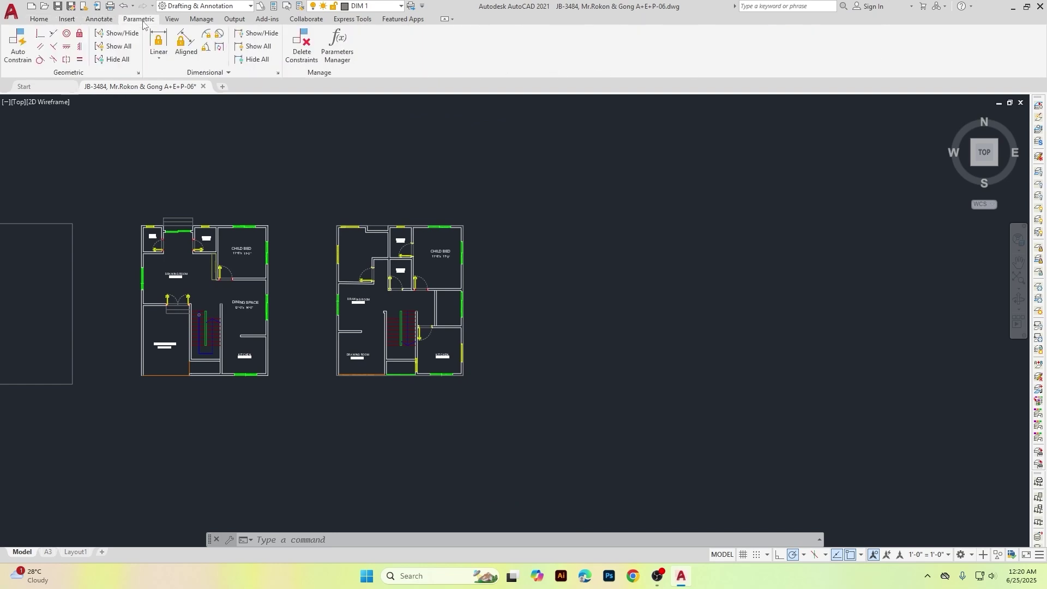
click(172, 20)
click(40, 19)
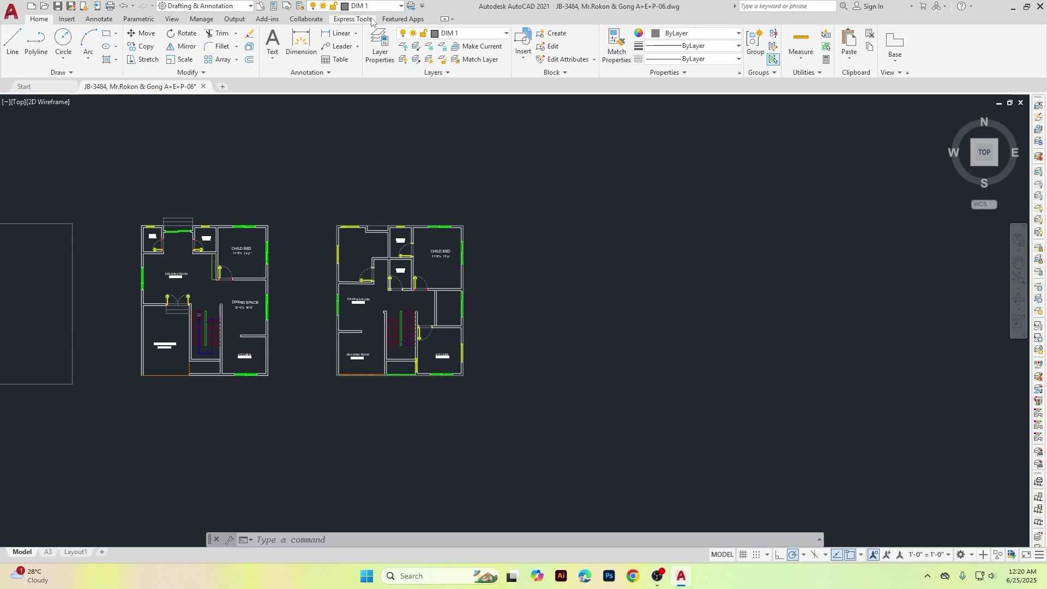
Step: Cycle the ribbon through its minimized display states and restore the full ribbon
click(445, 22)
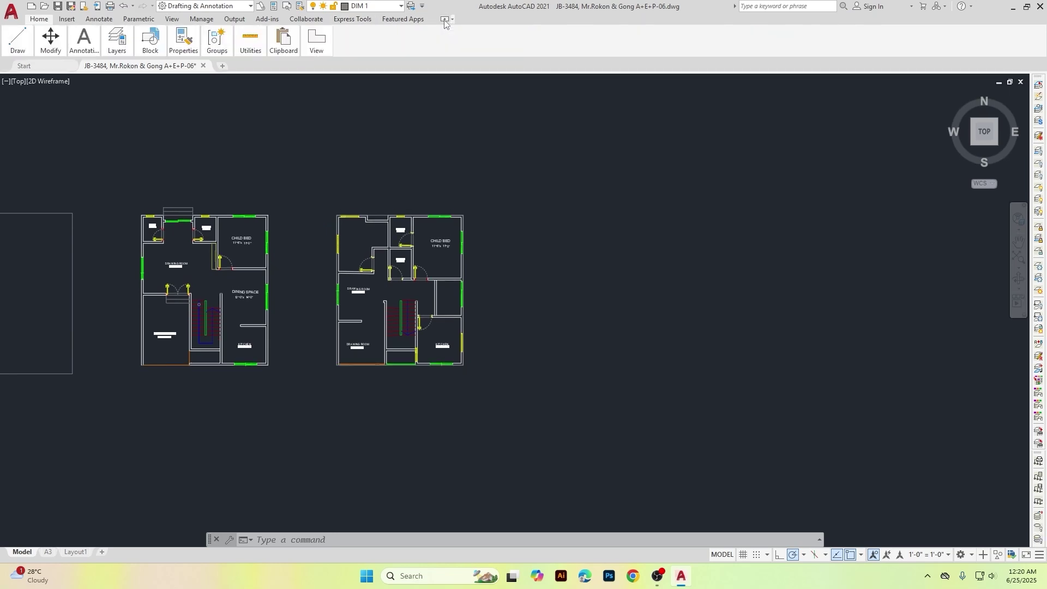
click(445, 21)
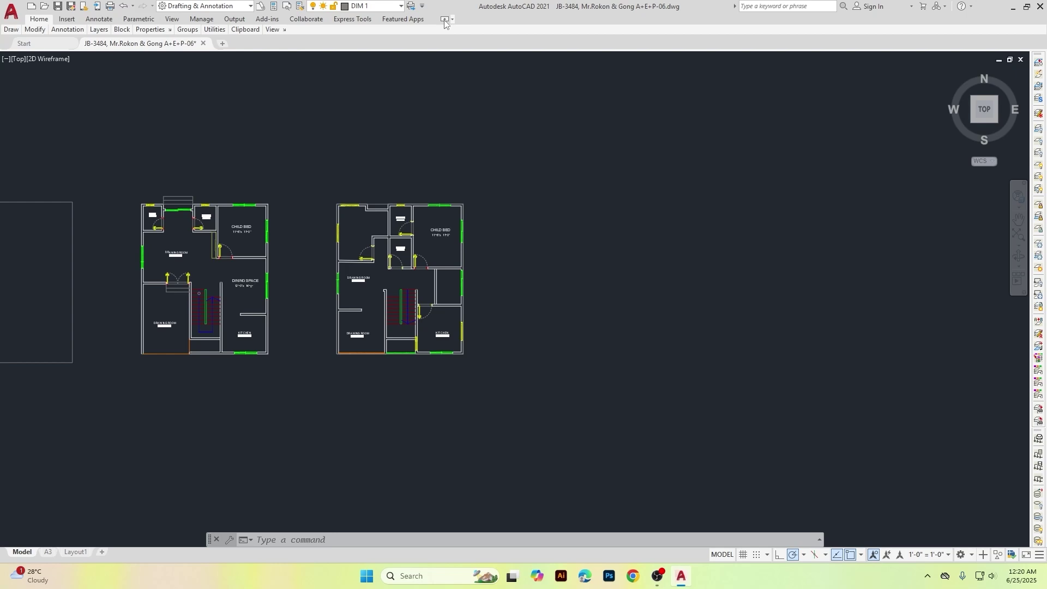
click(445, 22)
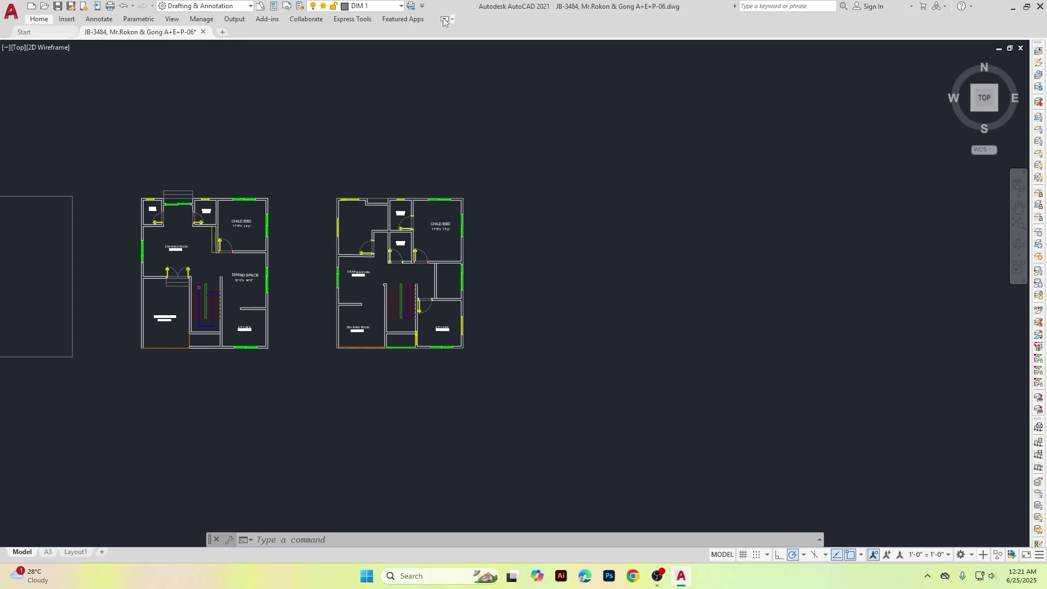
click(443, 18)
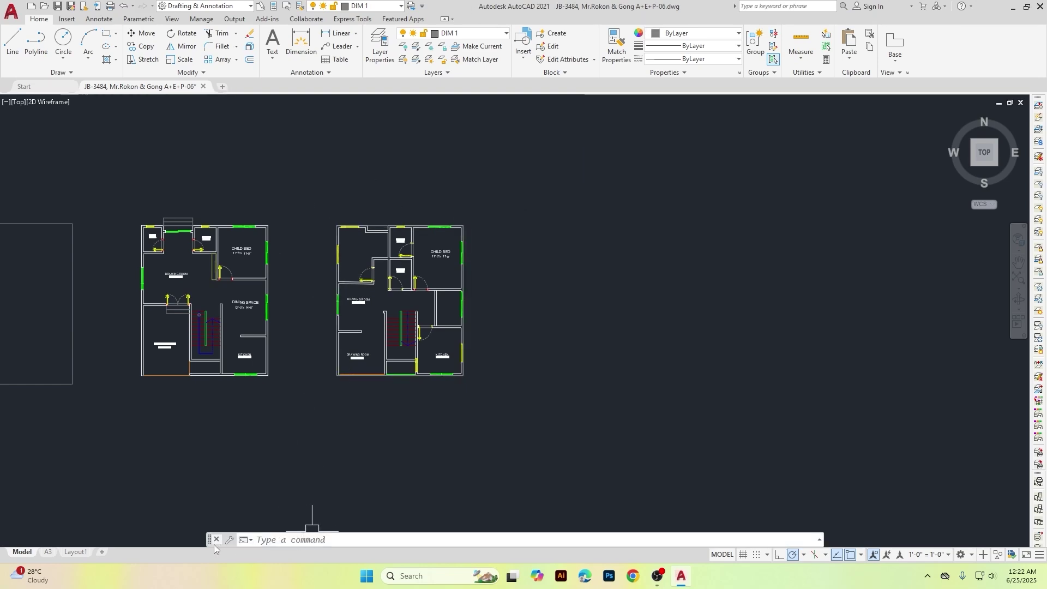
Step: Move the floating command line a little to the left along the lower edge of the drawing area
drag(208, 541, 155, 541)
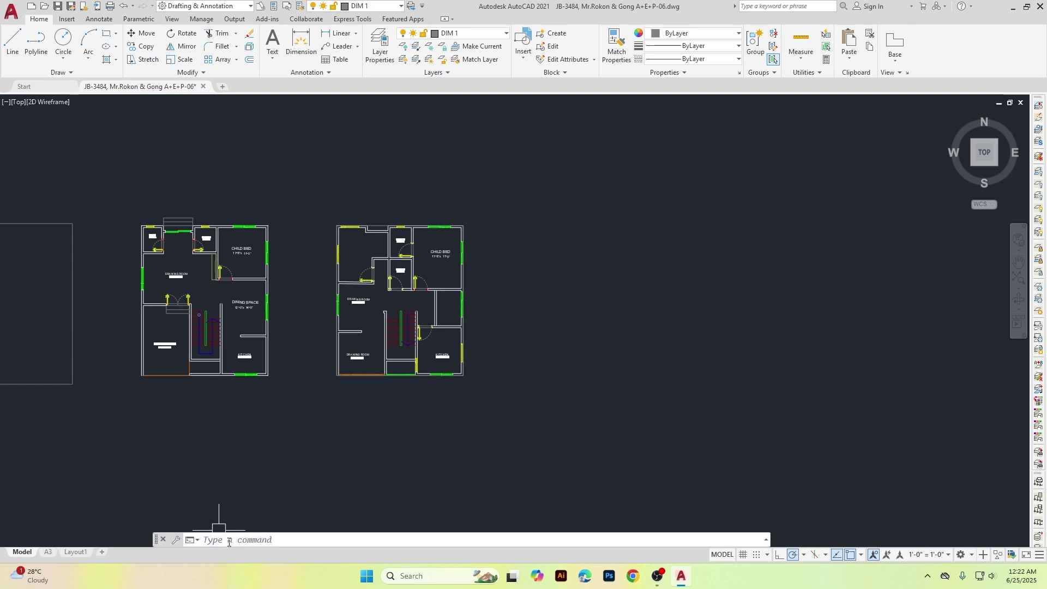
click(284, 539)
click(293, 500)
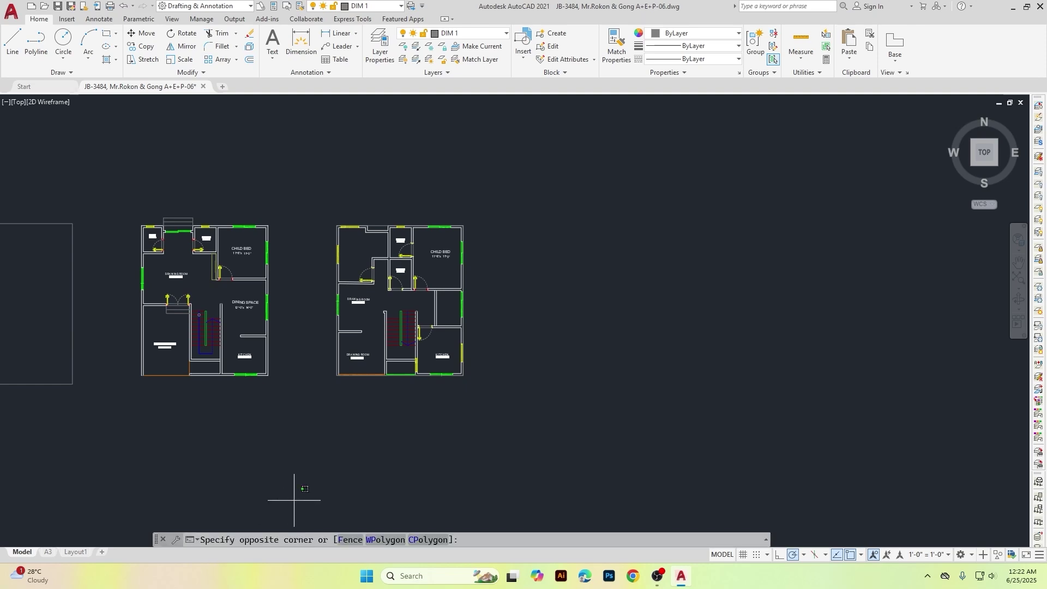
click(290, 503)
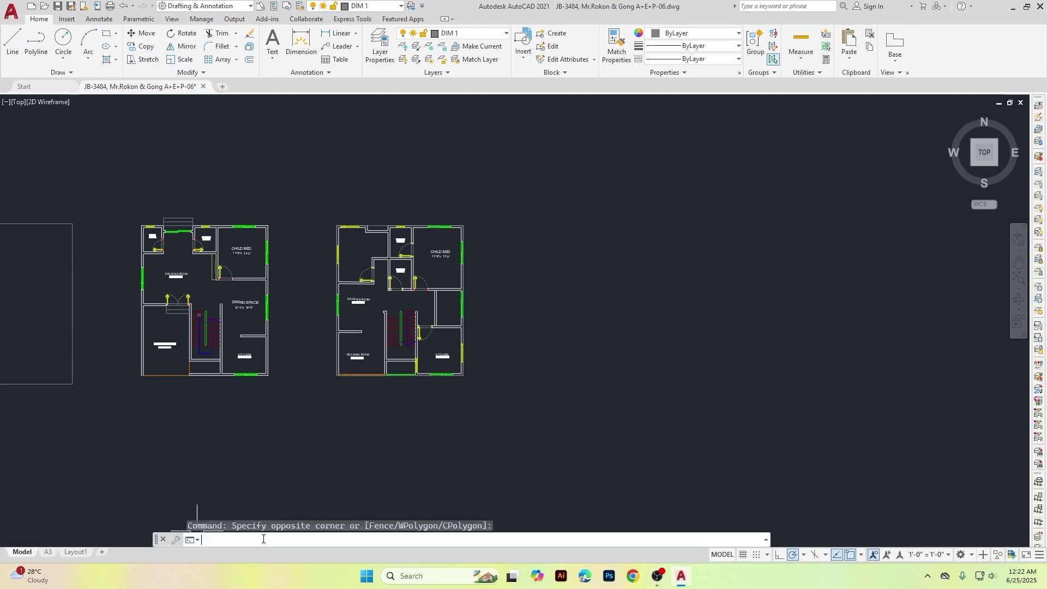
click(339, 482)
click(286, 467)
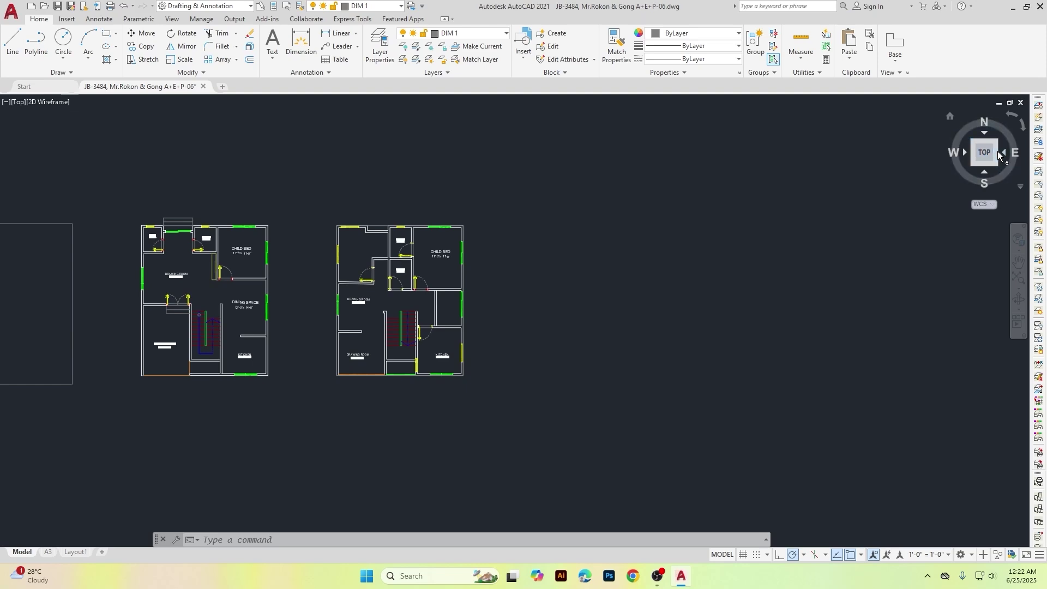
scroll(470, 276, down, 4)
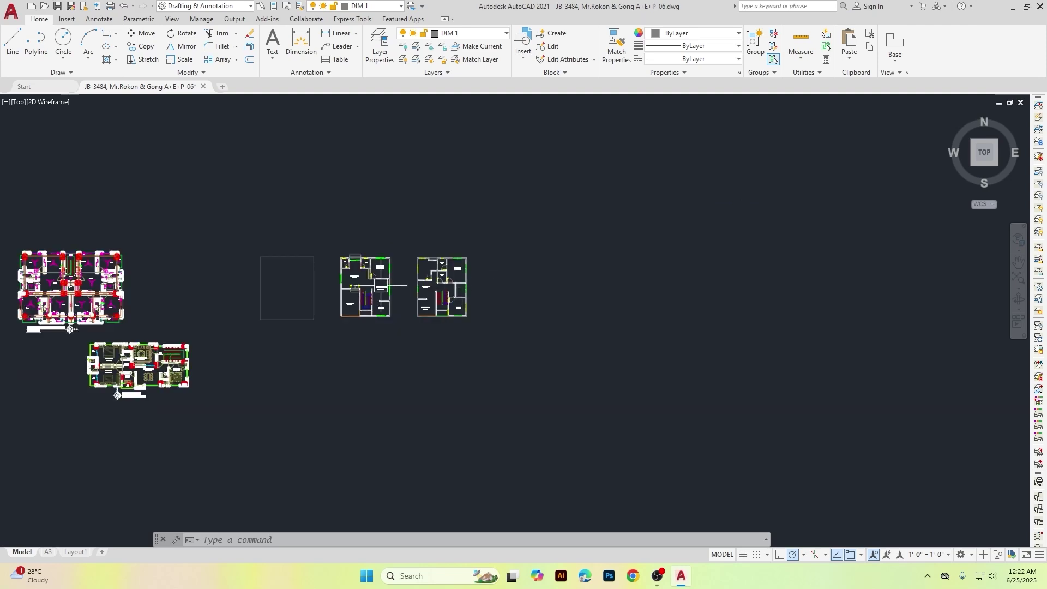
scroll(395, 285, up, 2)
middle_drag(394, 283, 534, 258)
mouse_move(445, 271)
middle_down()
mouse_move(512, 254)
mouse_move(672, 248)
middle_up()
mouse_move(757, 253)
middle_down()
mouse_move(727, 239)
mouse_move(762, 258)
mouse_move(715, 245)
mouse_move(650, 258)
middle_up()
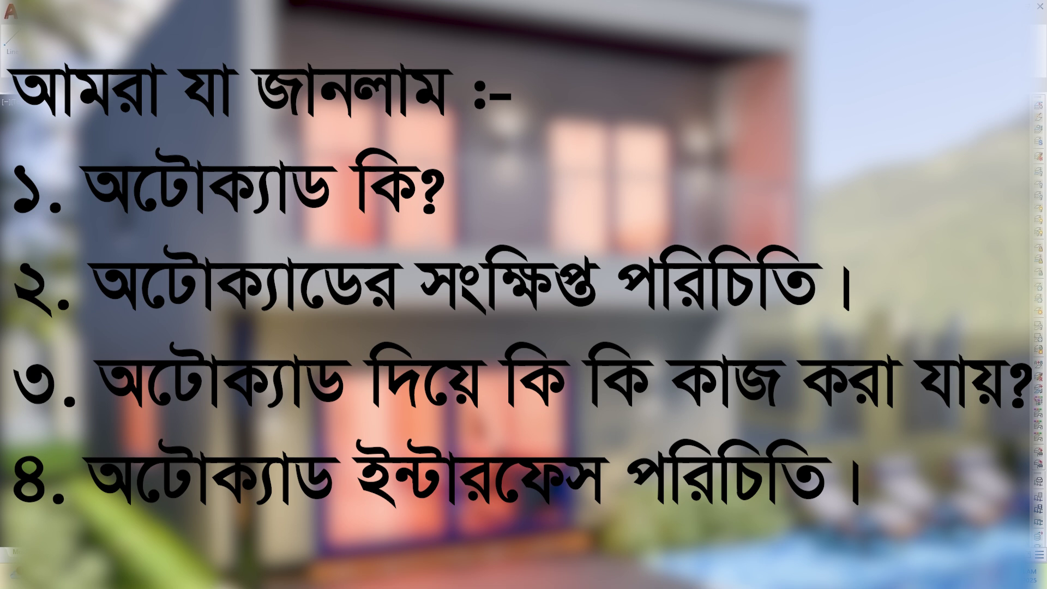